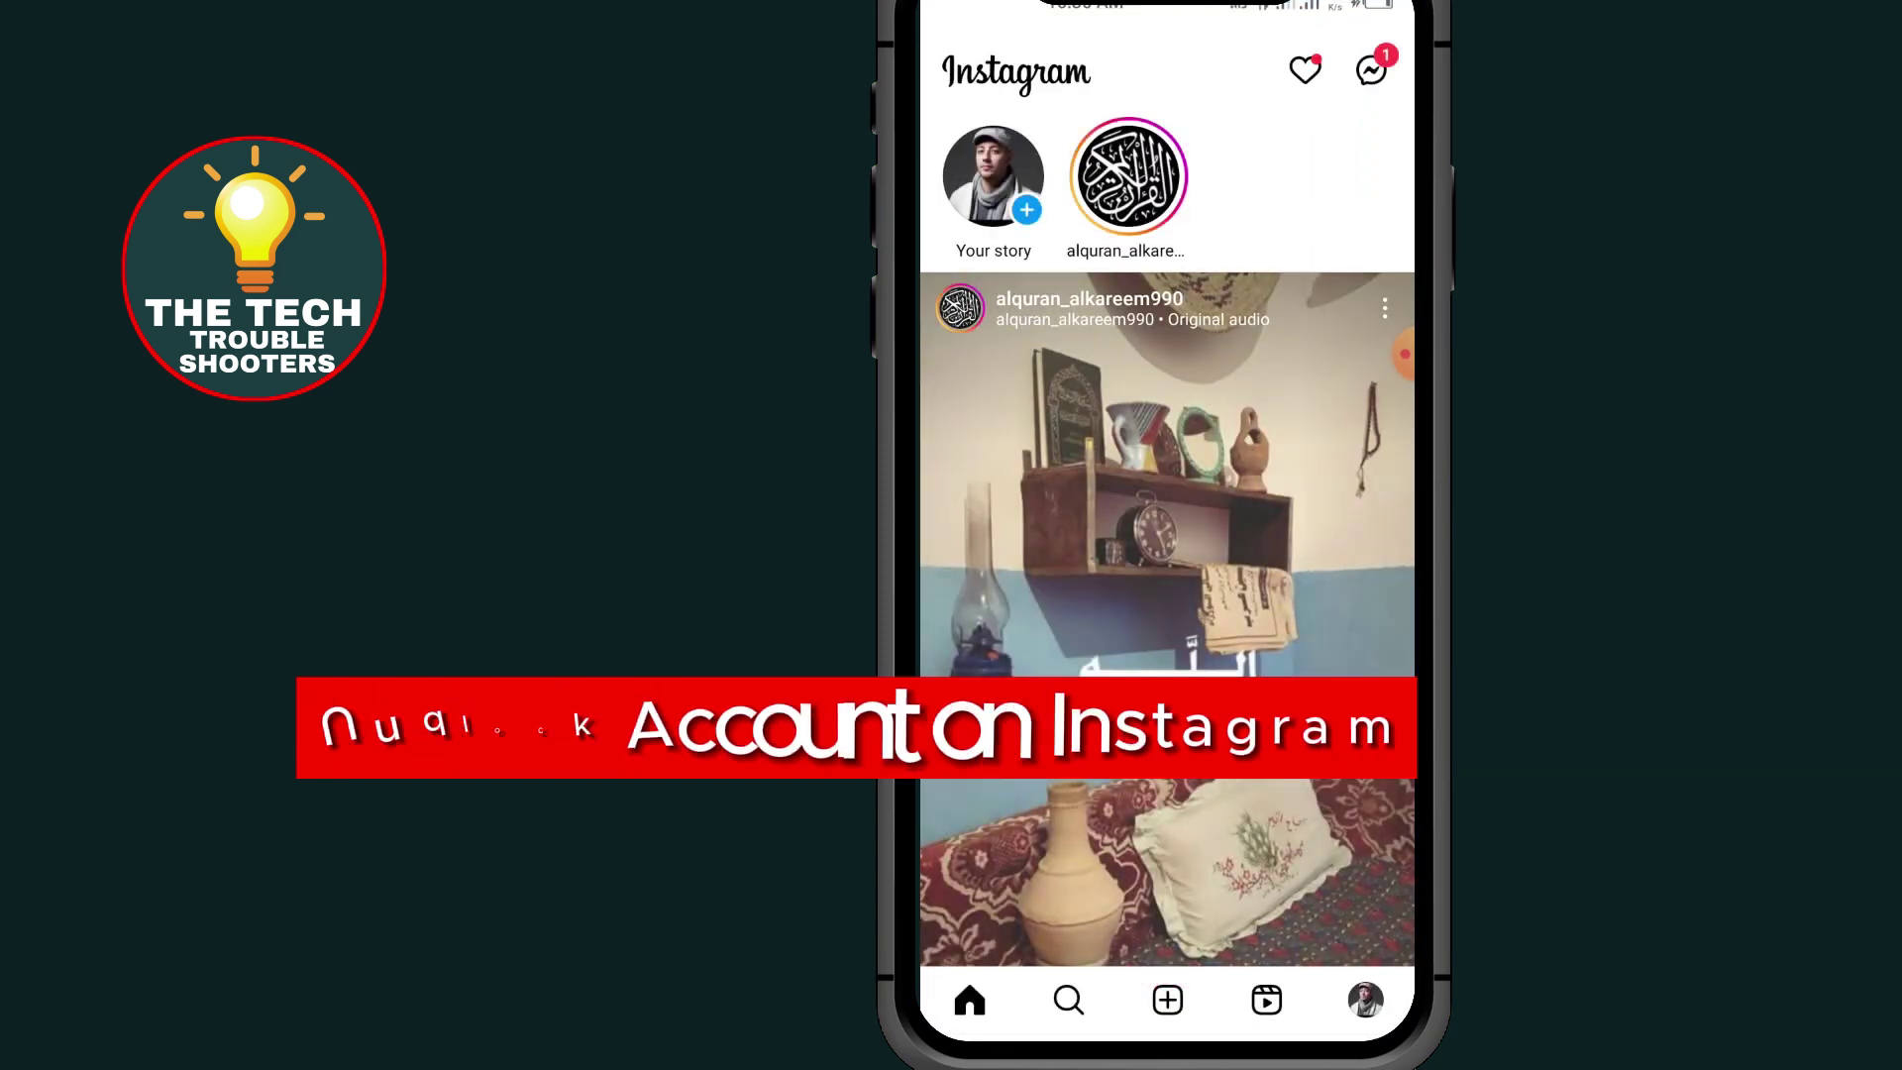
pyautogui.scroll(-2, 1167, 594)
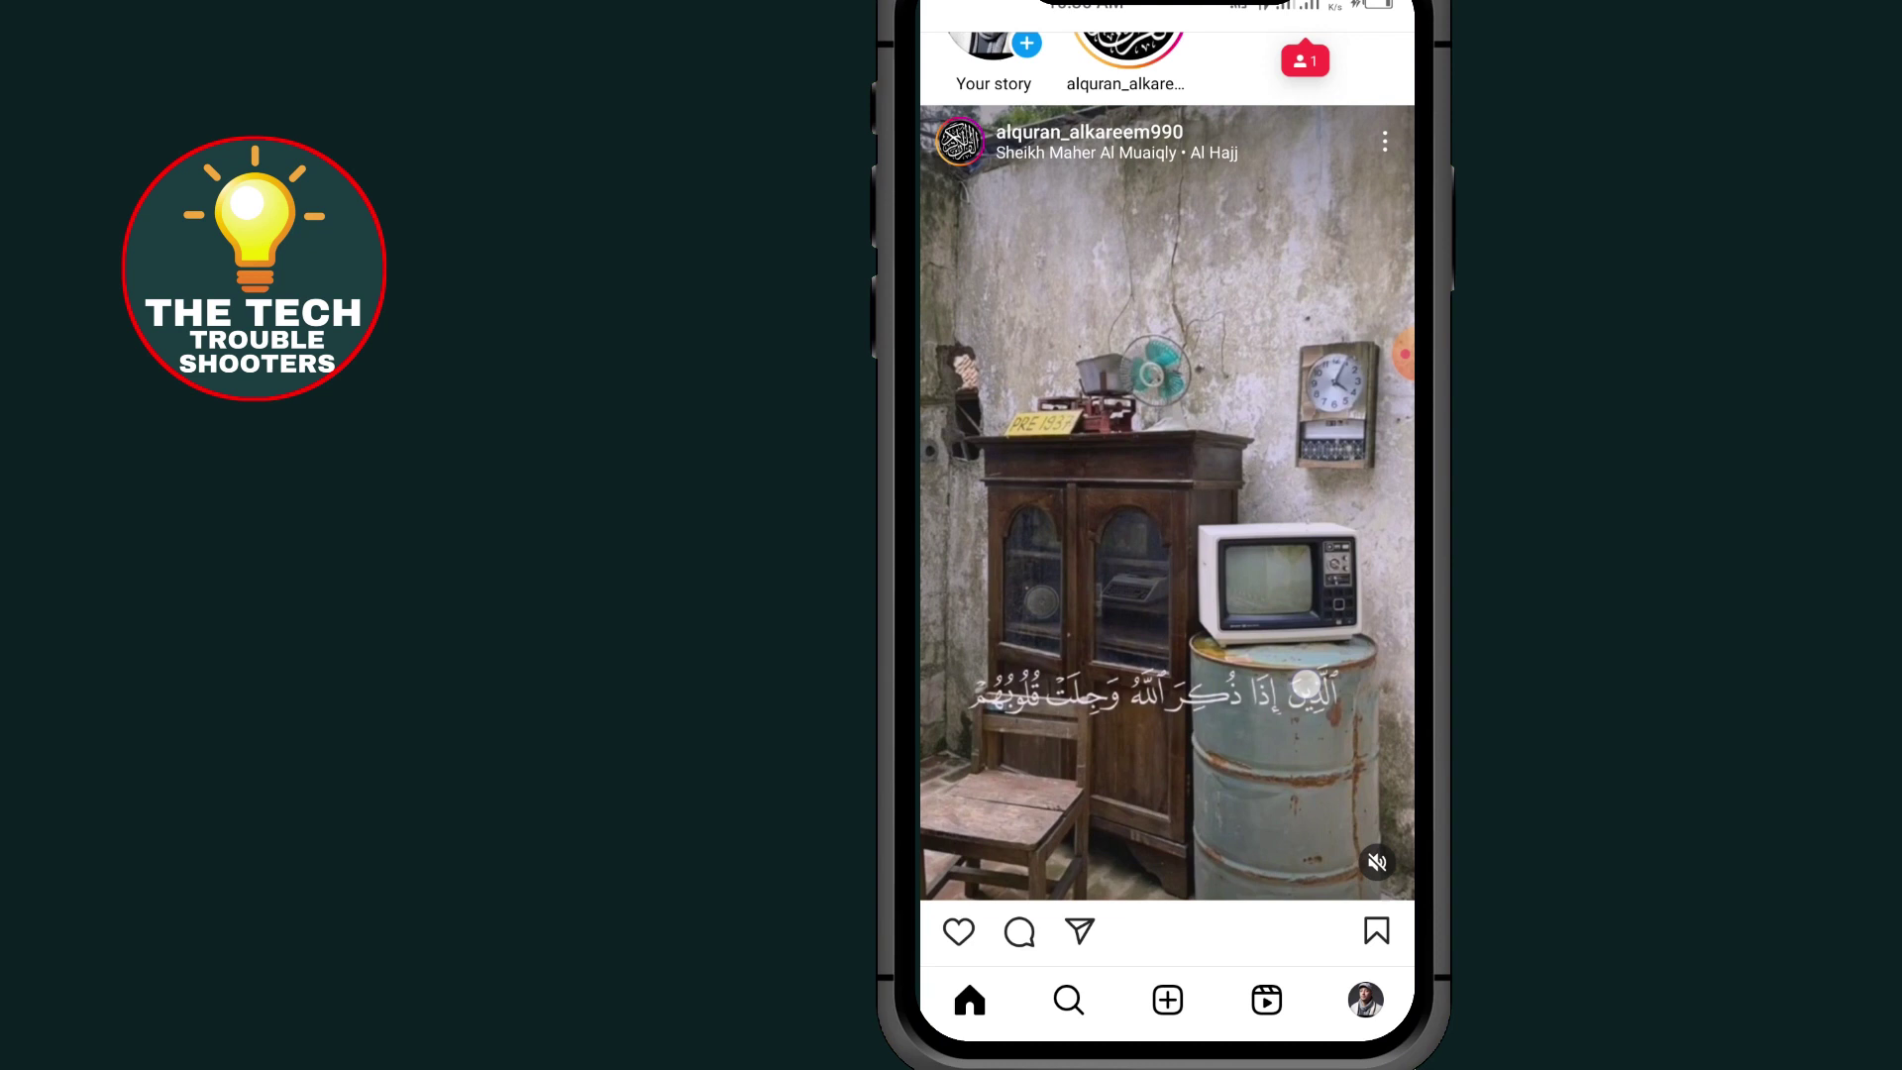
pyautogui.scroll(-1, 1305, 686)
# Open your own profile page and its hamburger menu listing Settings and privacy
pyautogui.moveTo(1380, 352)
pyautogui.mouseDown()
pyautogui.moveTo(1369, 998)
pyautogui.moveTo(1379, 851)
pyautogui.mouseUp()
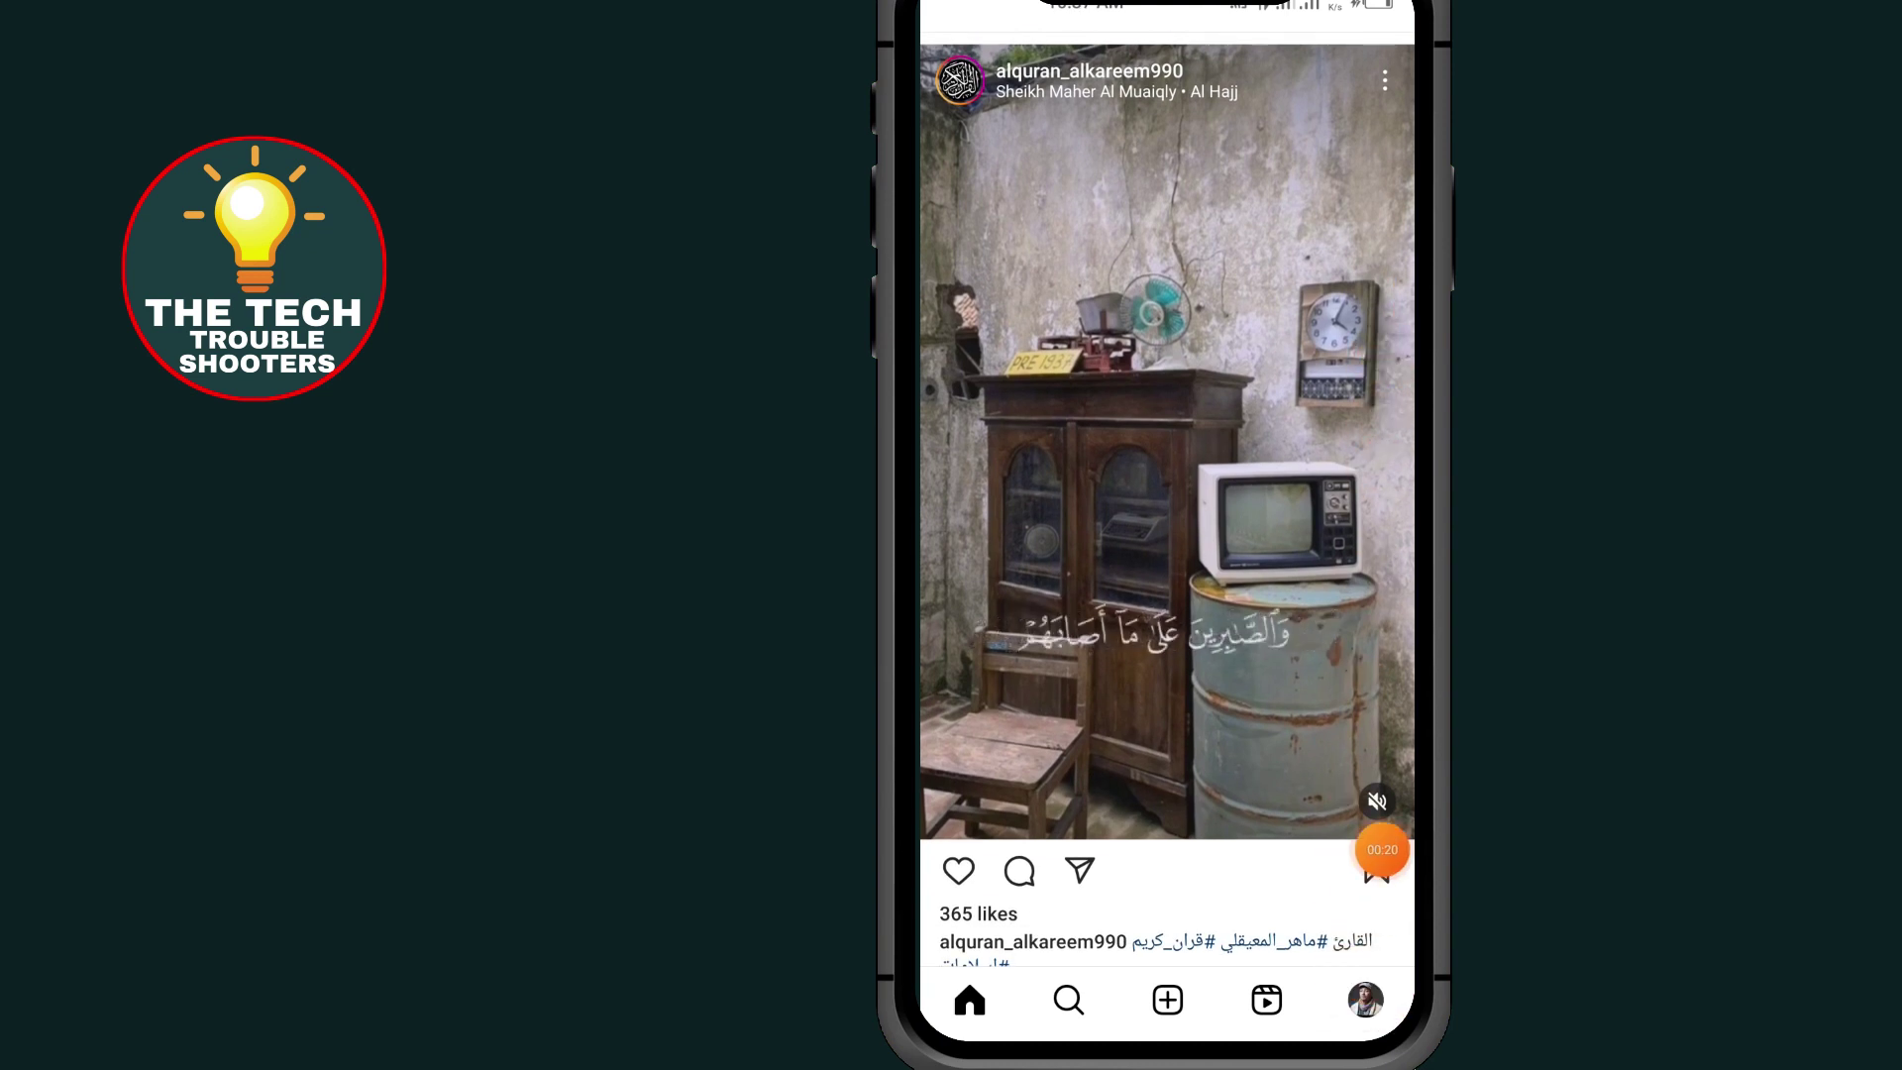
pyautogui.click(1364, 999)
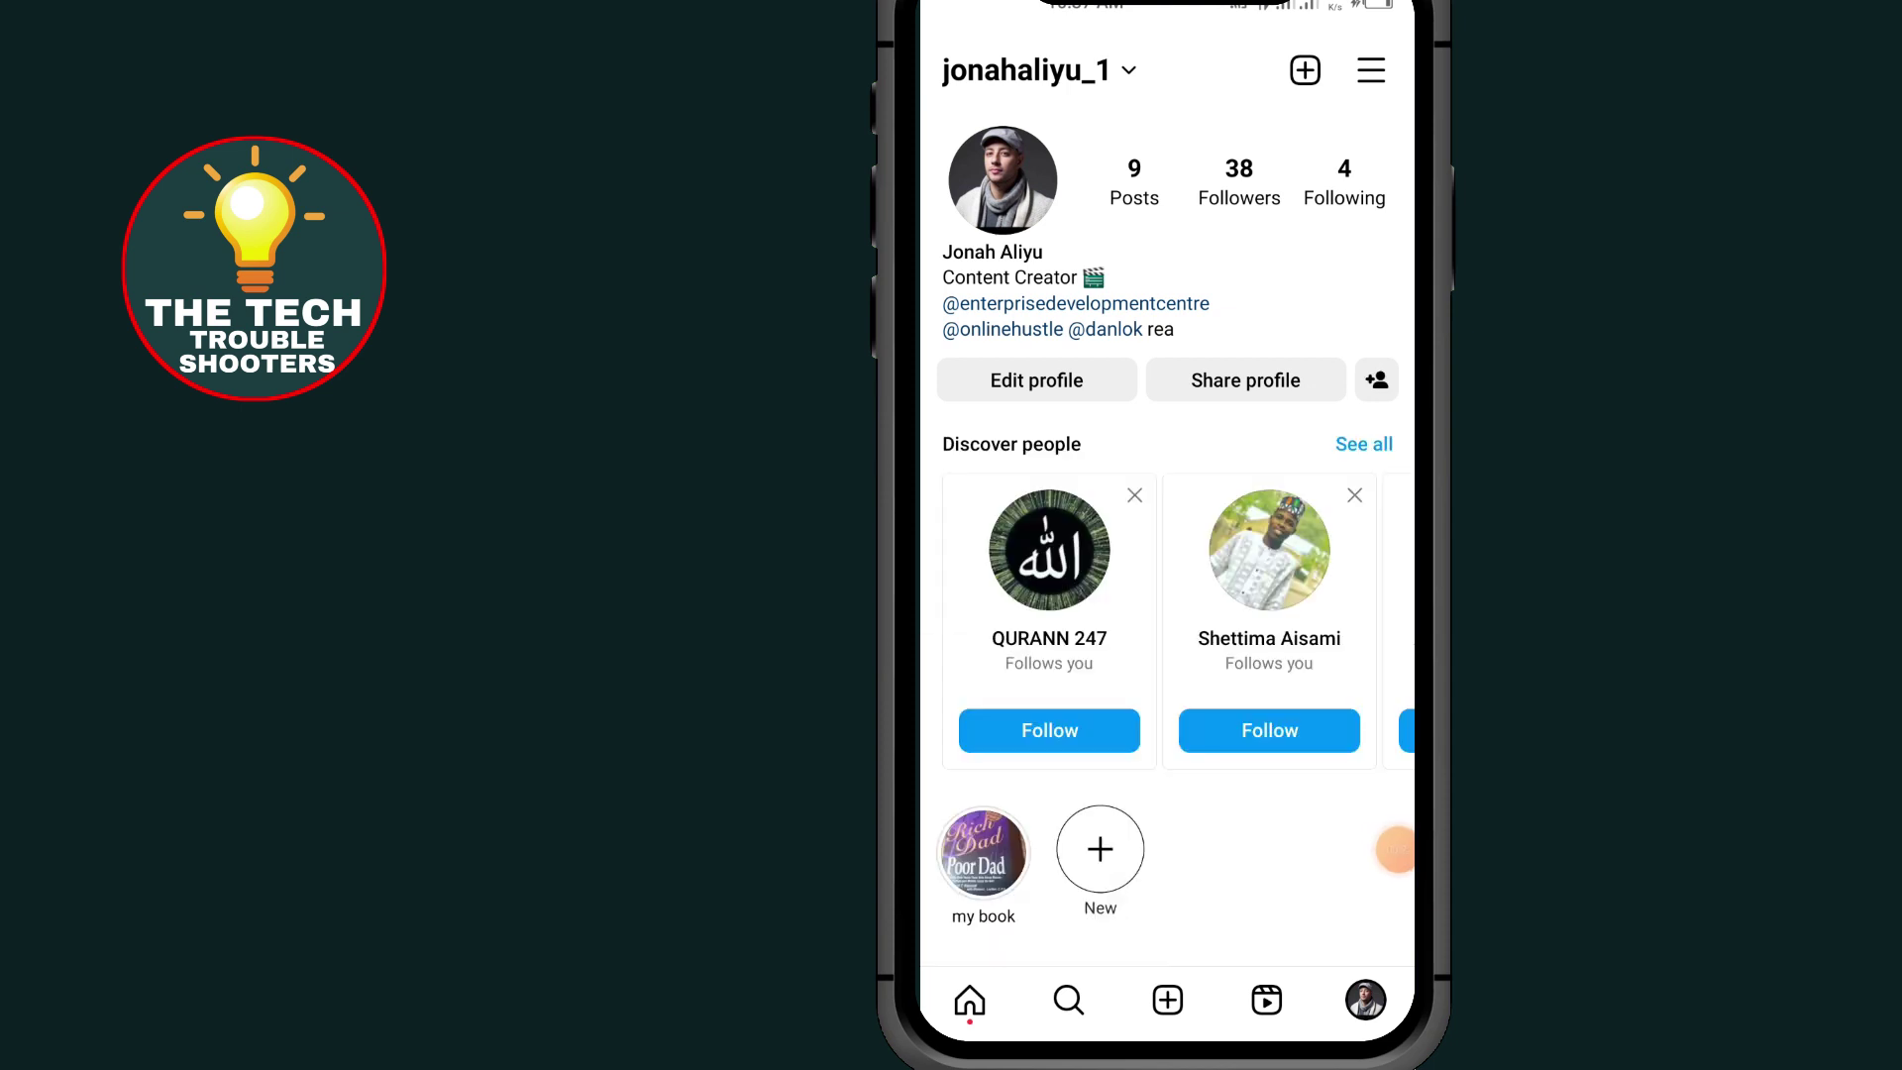
pyautogui.moveTo(1370, 473); pyautogui.dragTo(1396, 184)
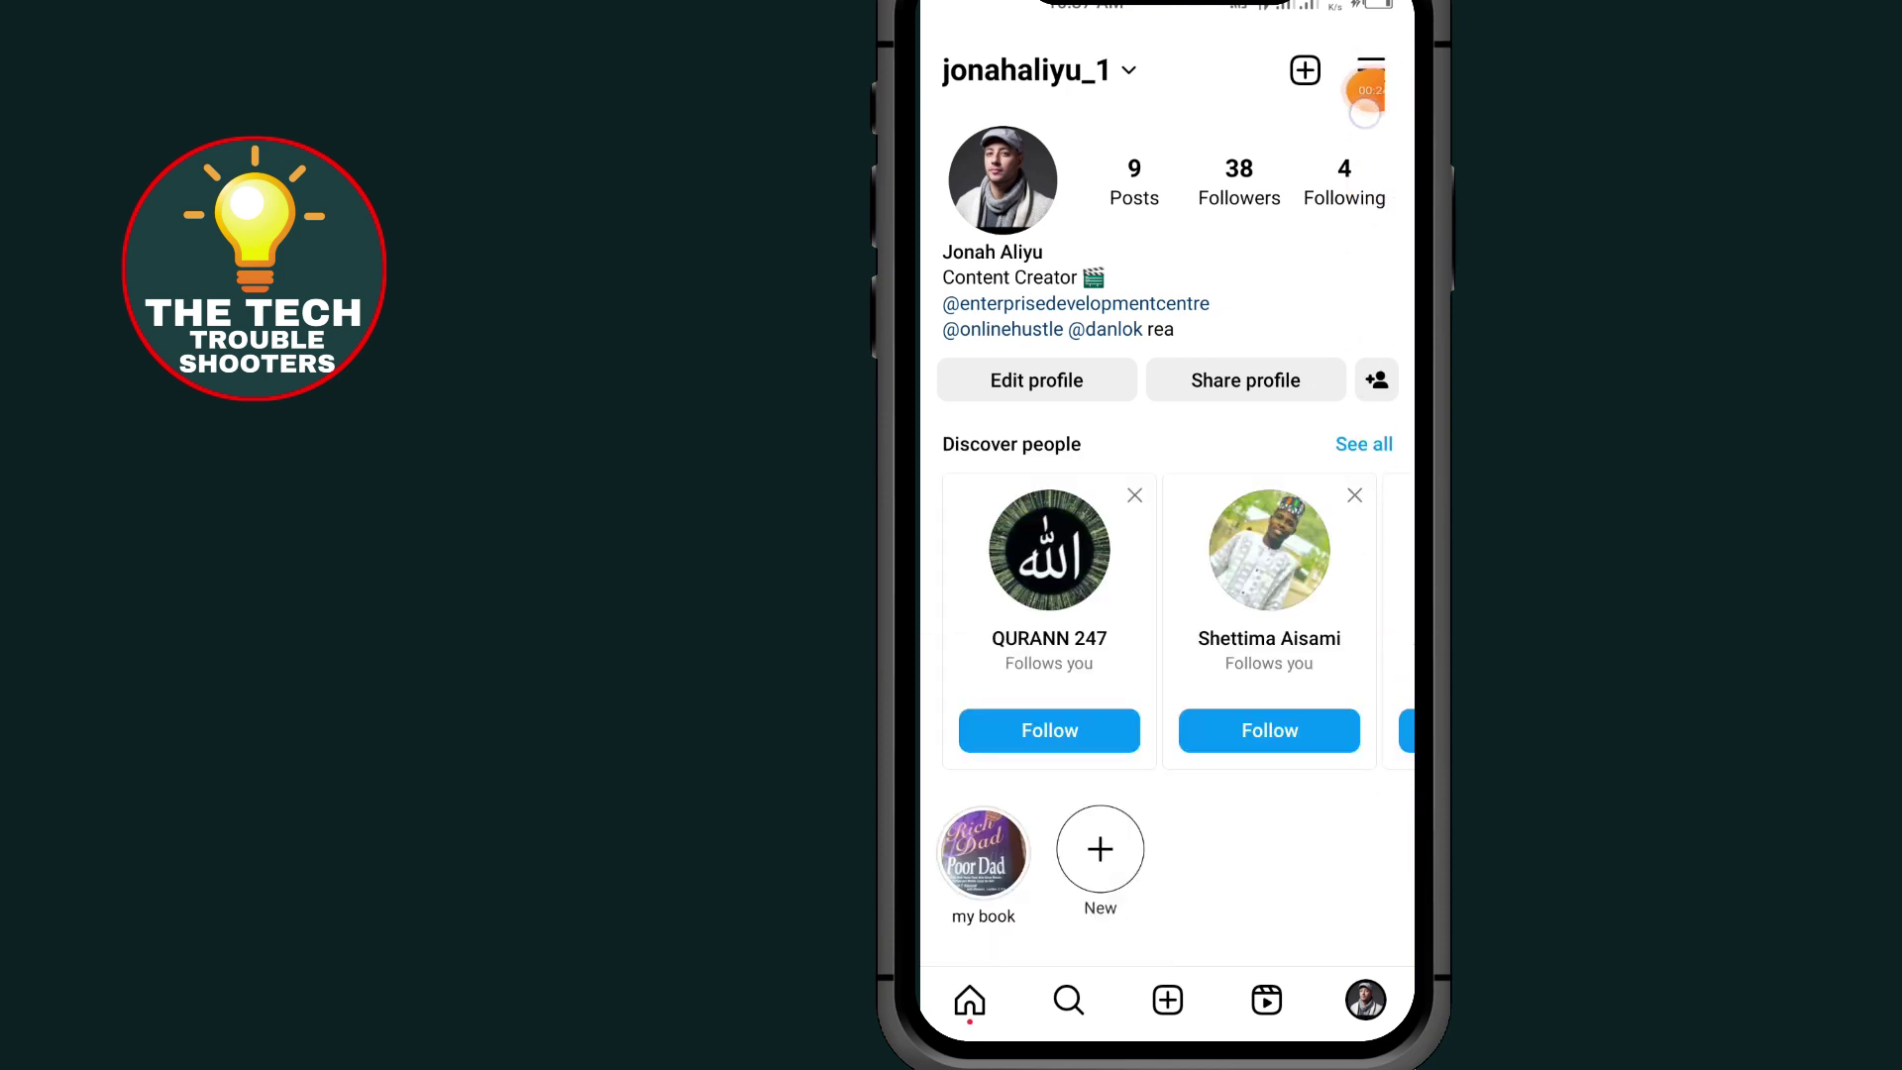
pyautogui.click(1370, 71)
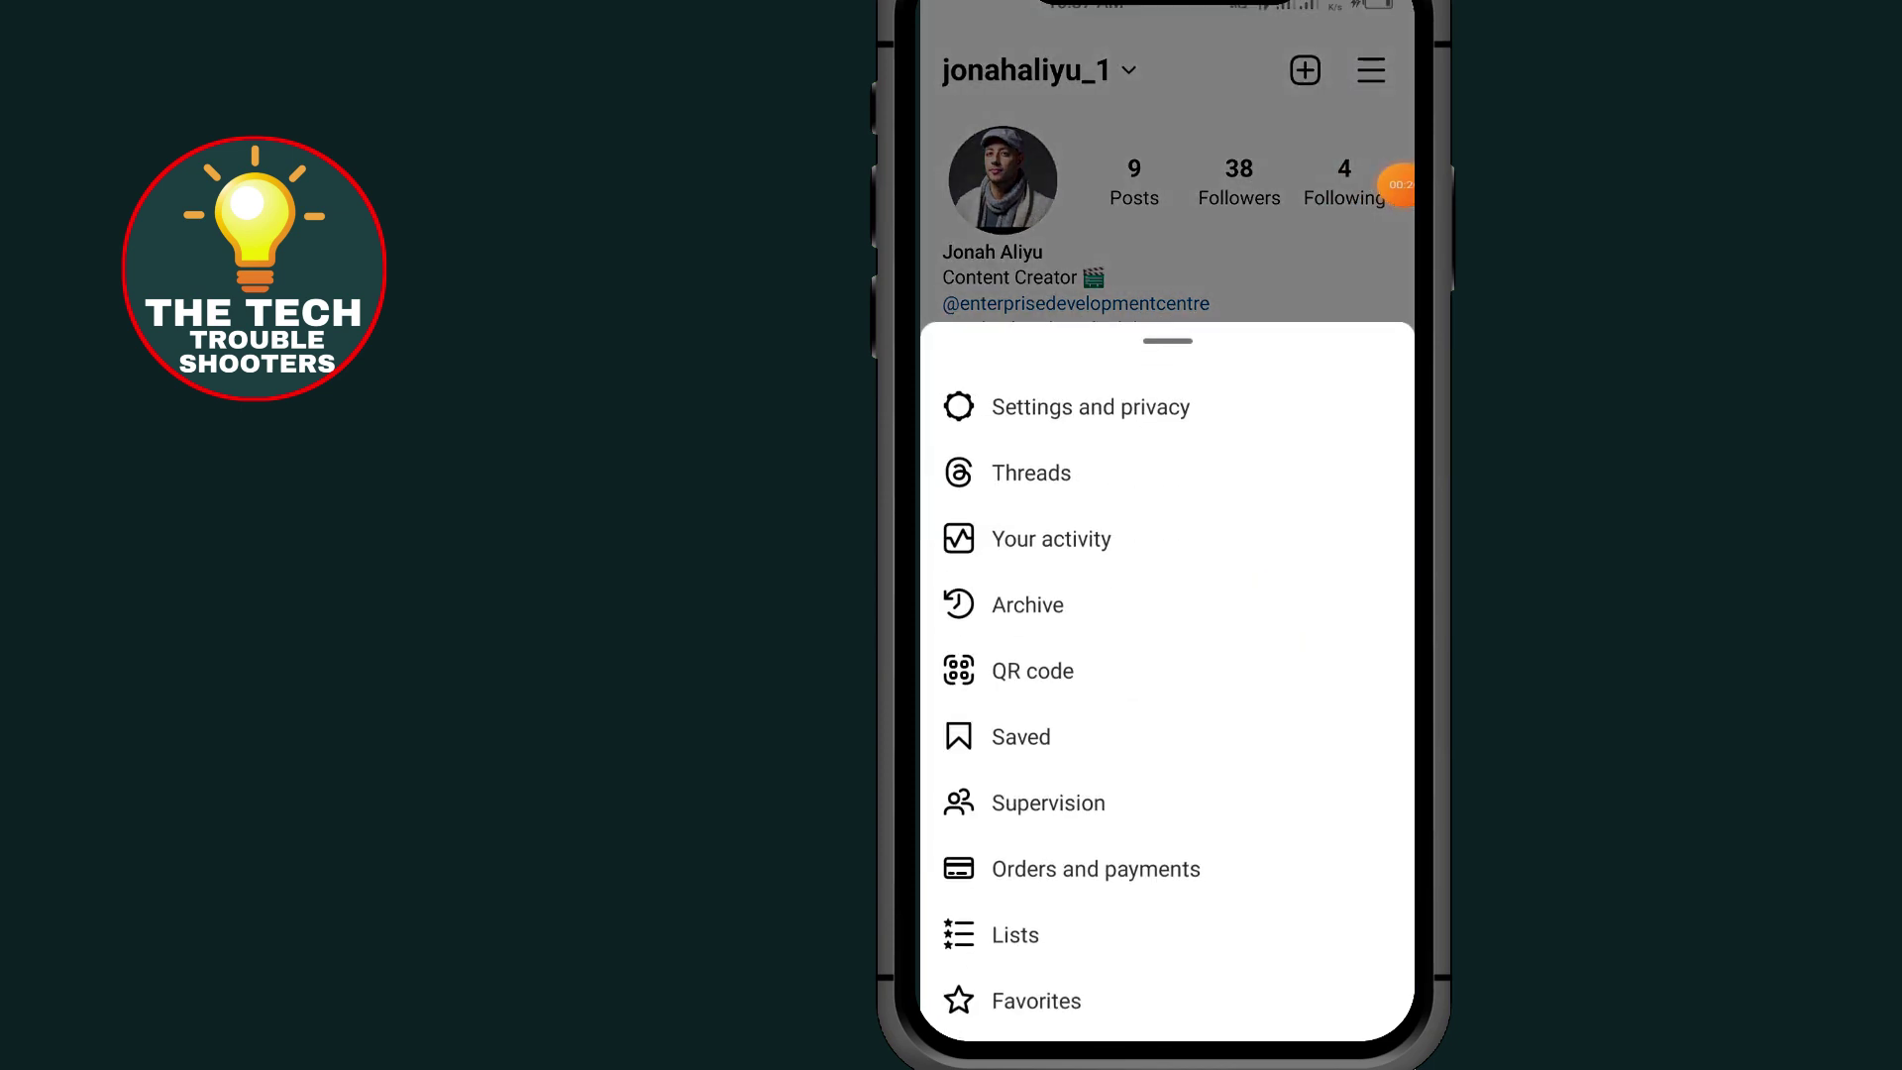
pyautogui.moveTo(1396, 185); pyautogui.dragTo(1130, 413)
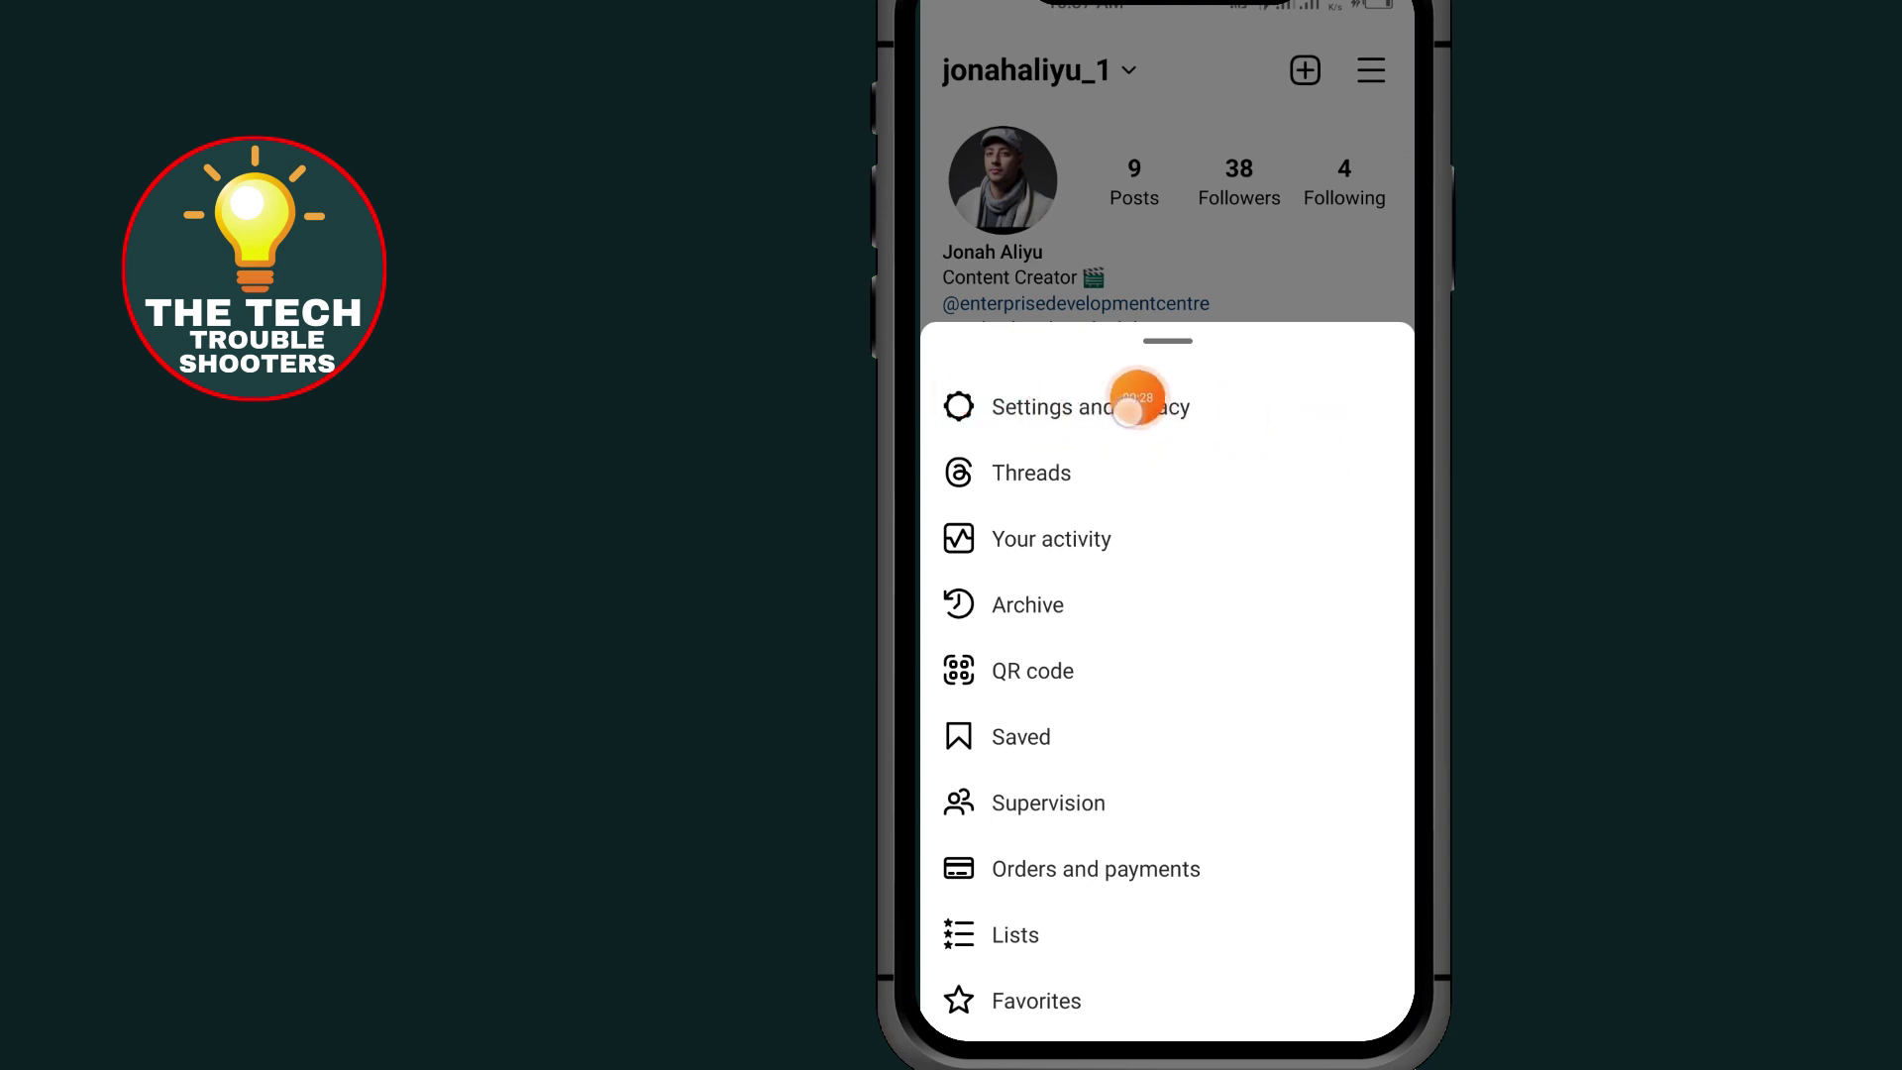
# Open Settings and privacy and scroll to the Blocked entry showing 8 accounts
pyautogui.moveTo(1130, 412); pyautogui.dragTo(1380, 412)
pyautogui.click(1212, 400)
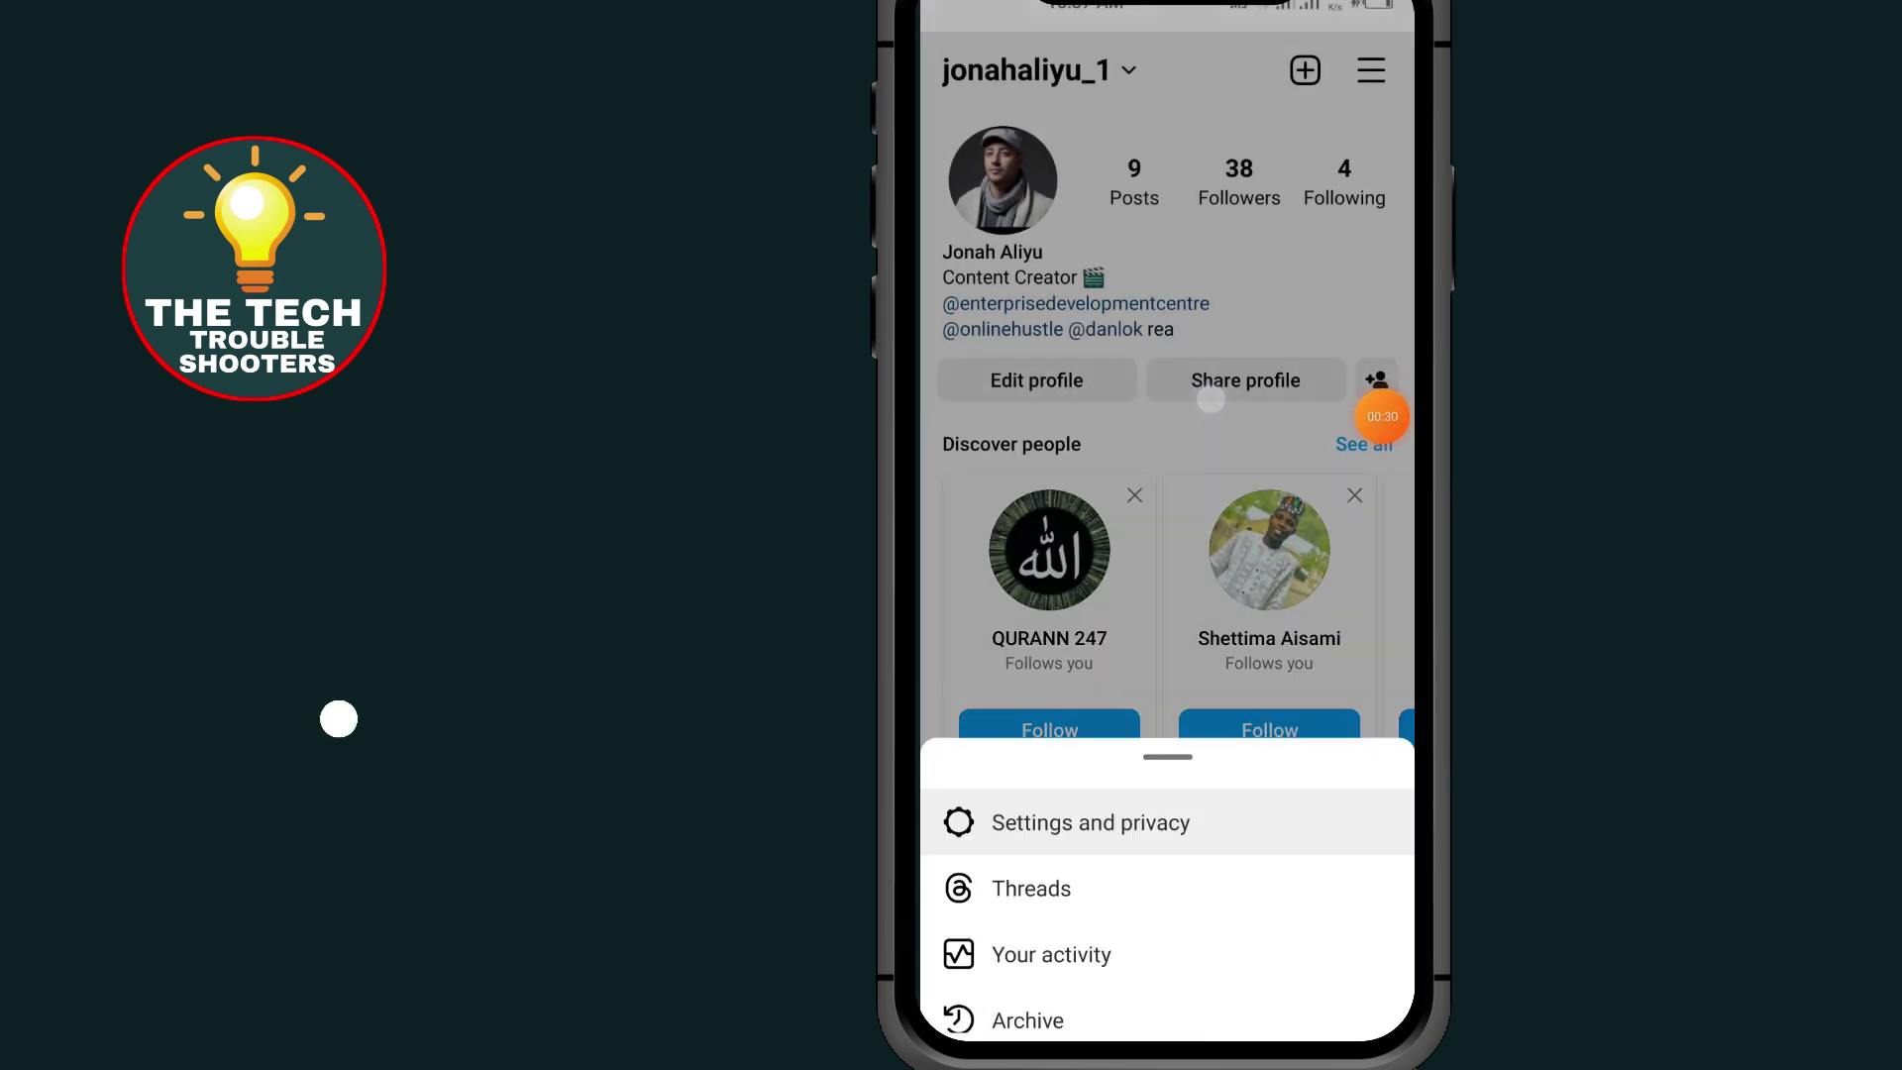
pyautogui.scroll(-5, 1282, 722)
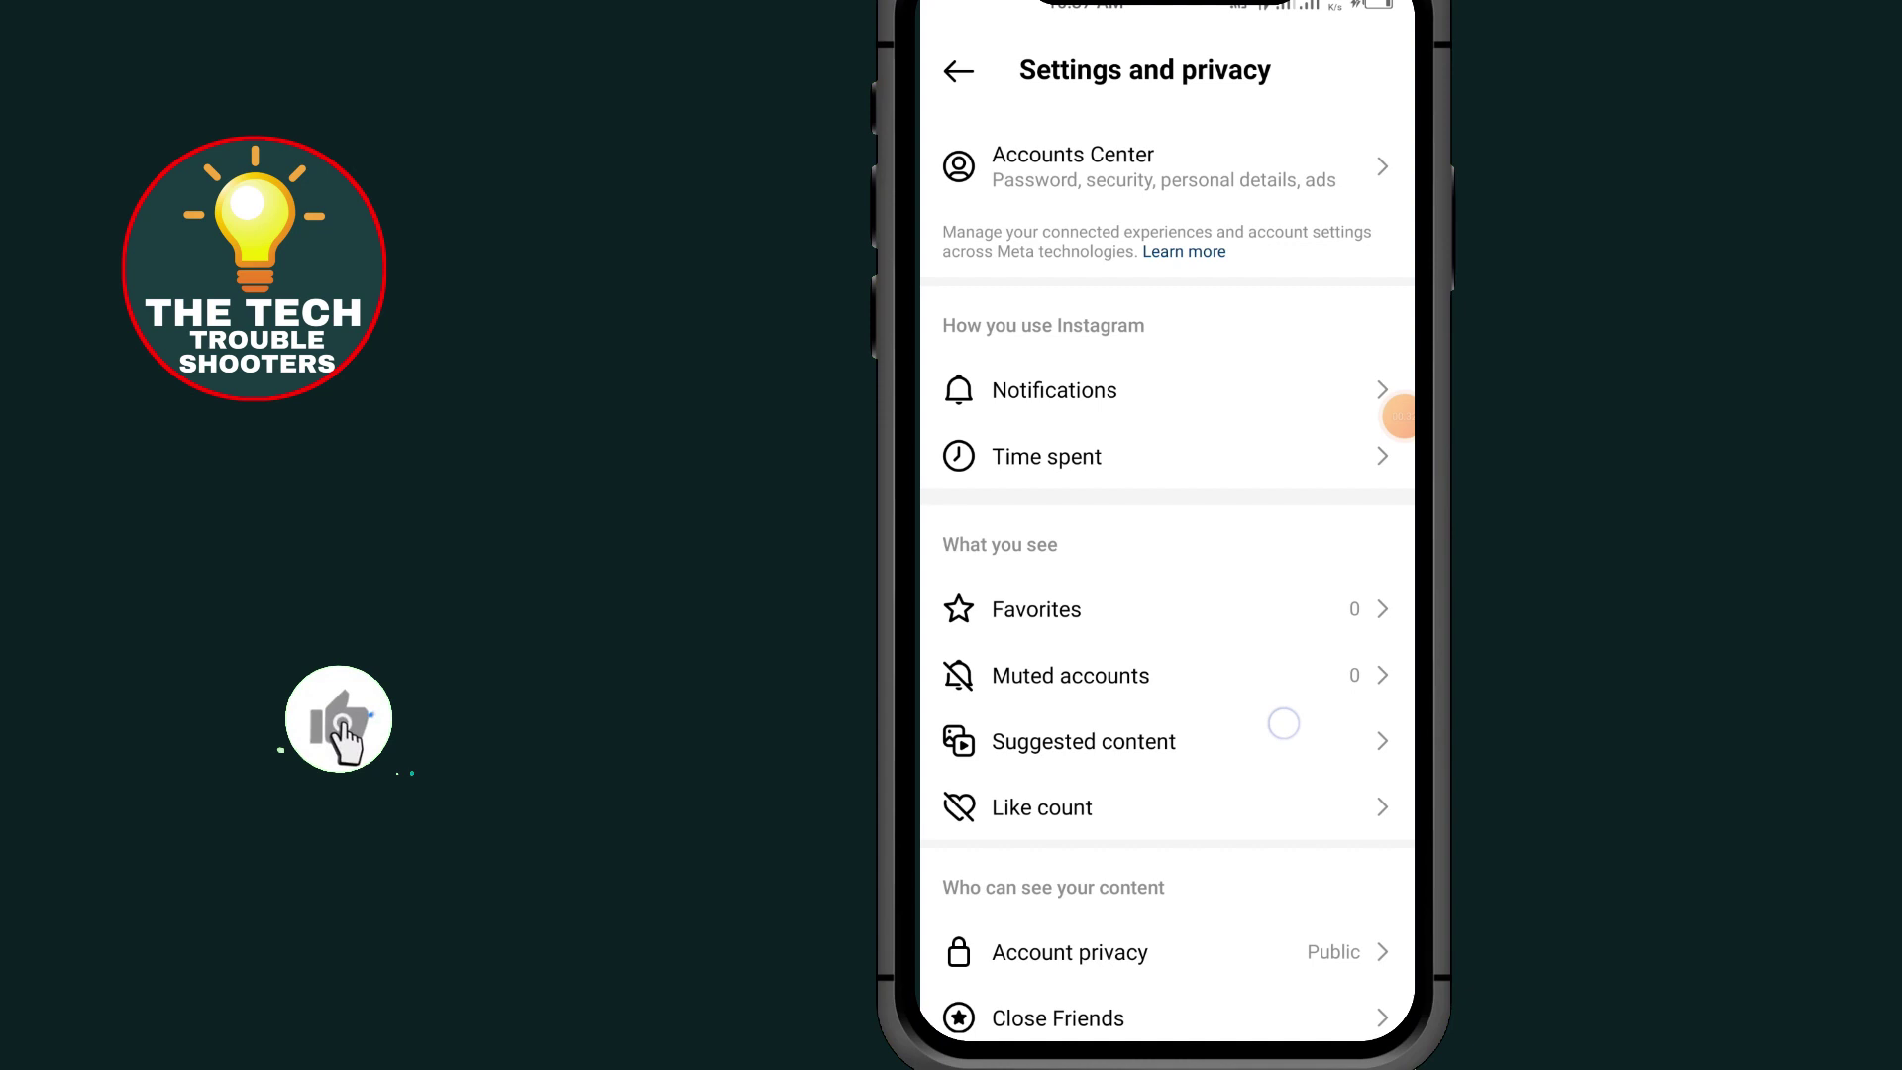
pyautogui.scroll(-2, 1310, 498)
pyautogui.scroll(-1, 1243, 670)
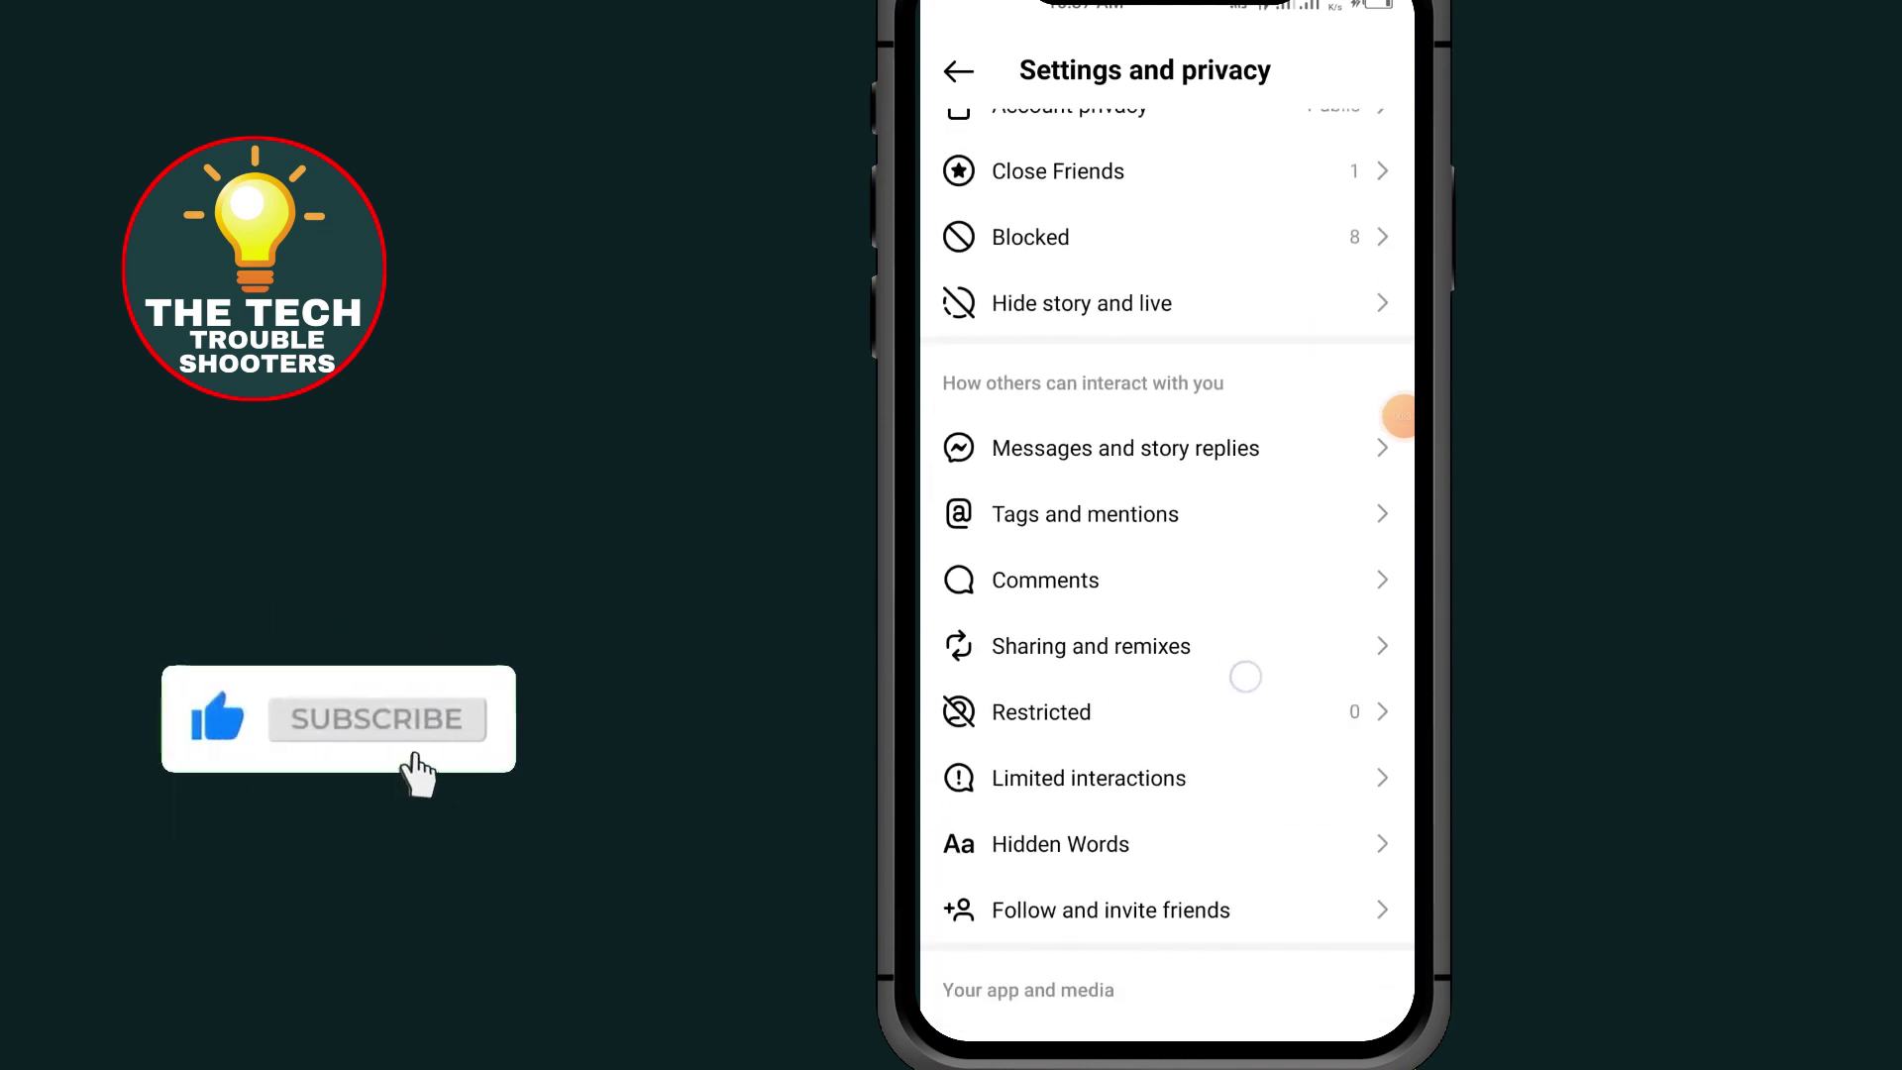
pyautogui.scroll(-1, 1264, 600)
pyautogui.click(1381, 416)
pyautogui.click(1303, 459)
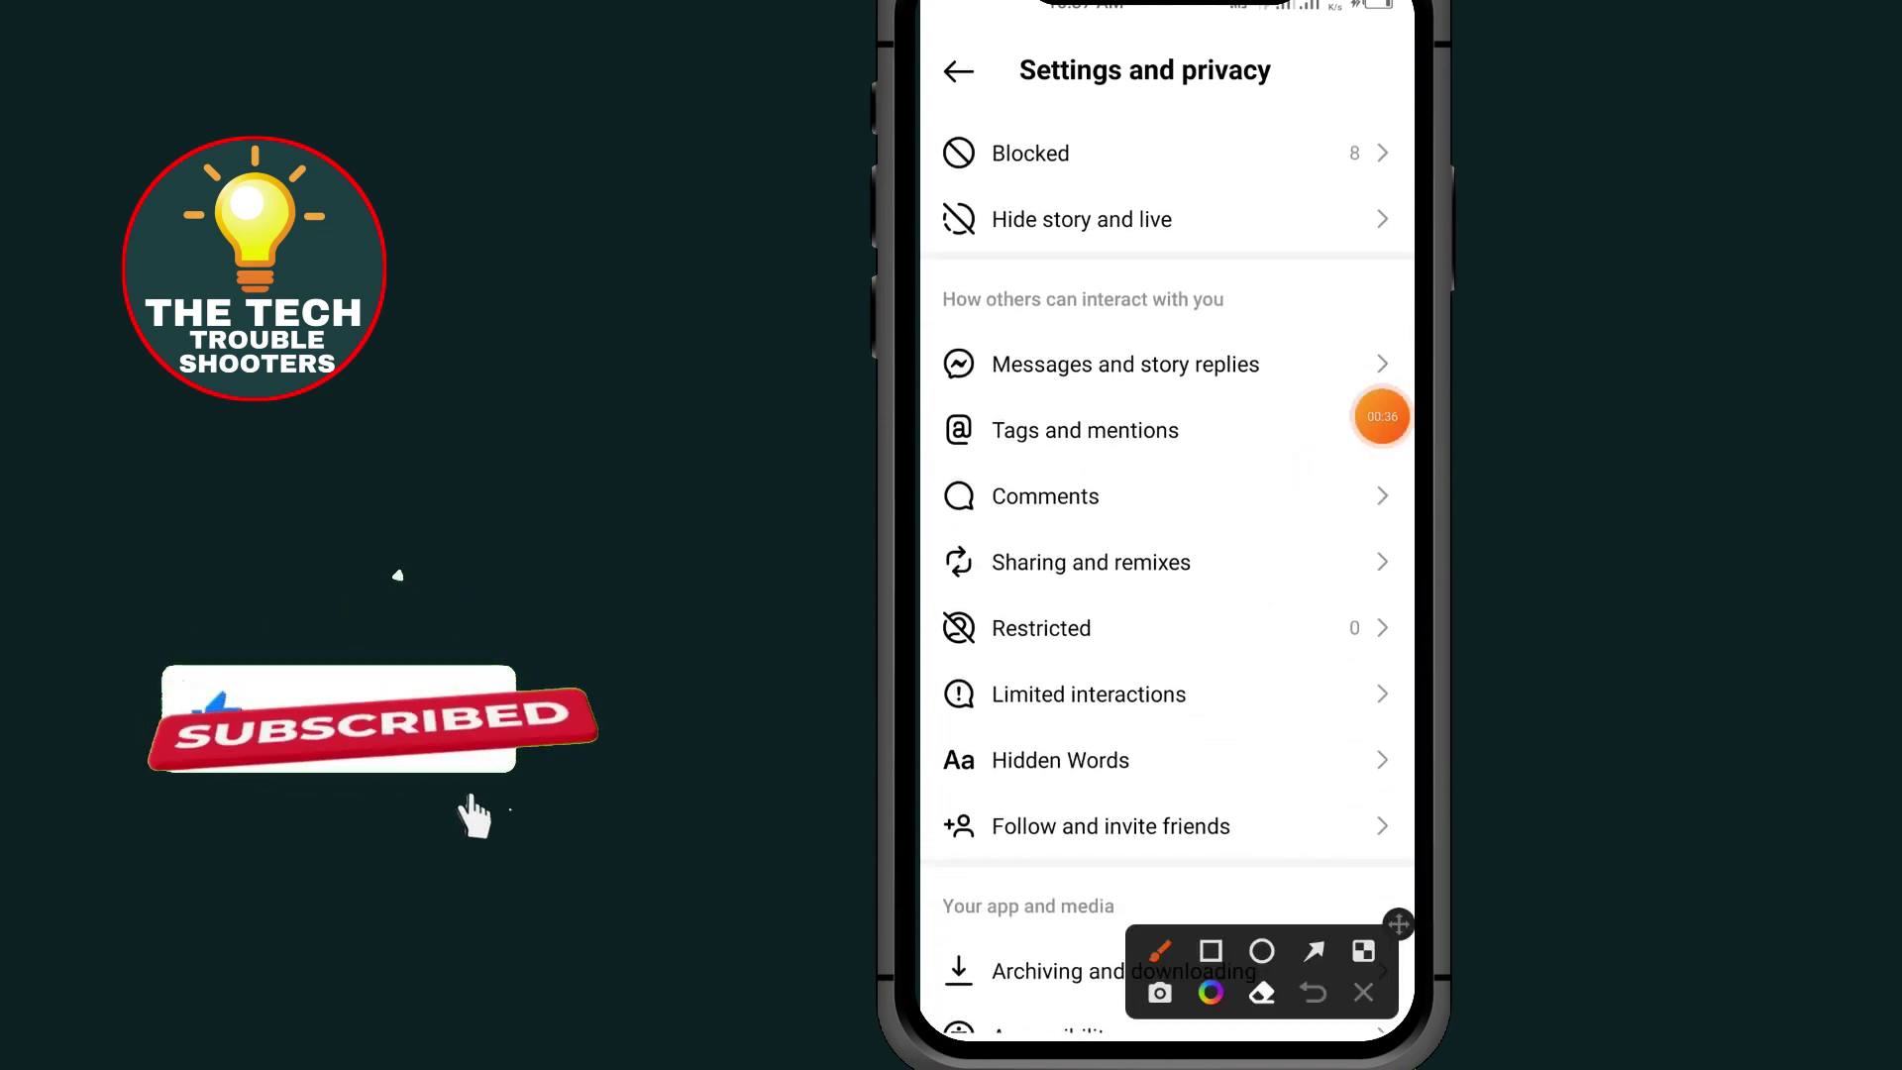
pyautogui.moveTo(968, 108)
pyautogui.mouseDown()
pyautogui.moveTo(1319, 145)
pyautogui.moveTo(1007, 102)
pyautogui.mouseUp()
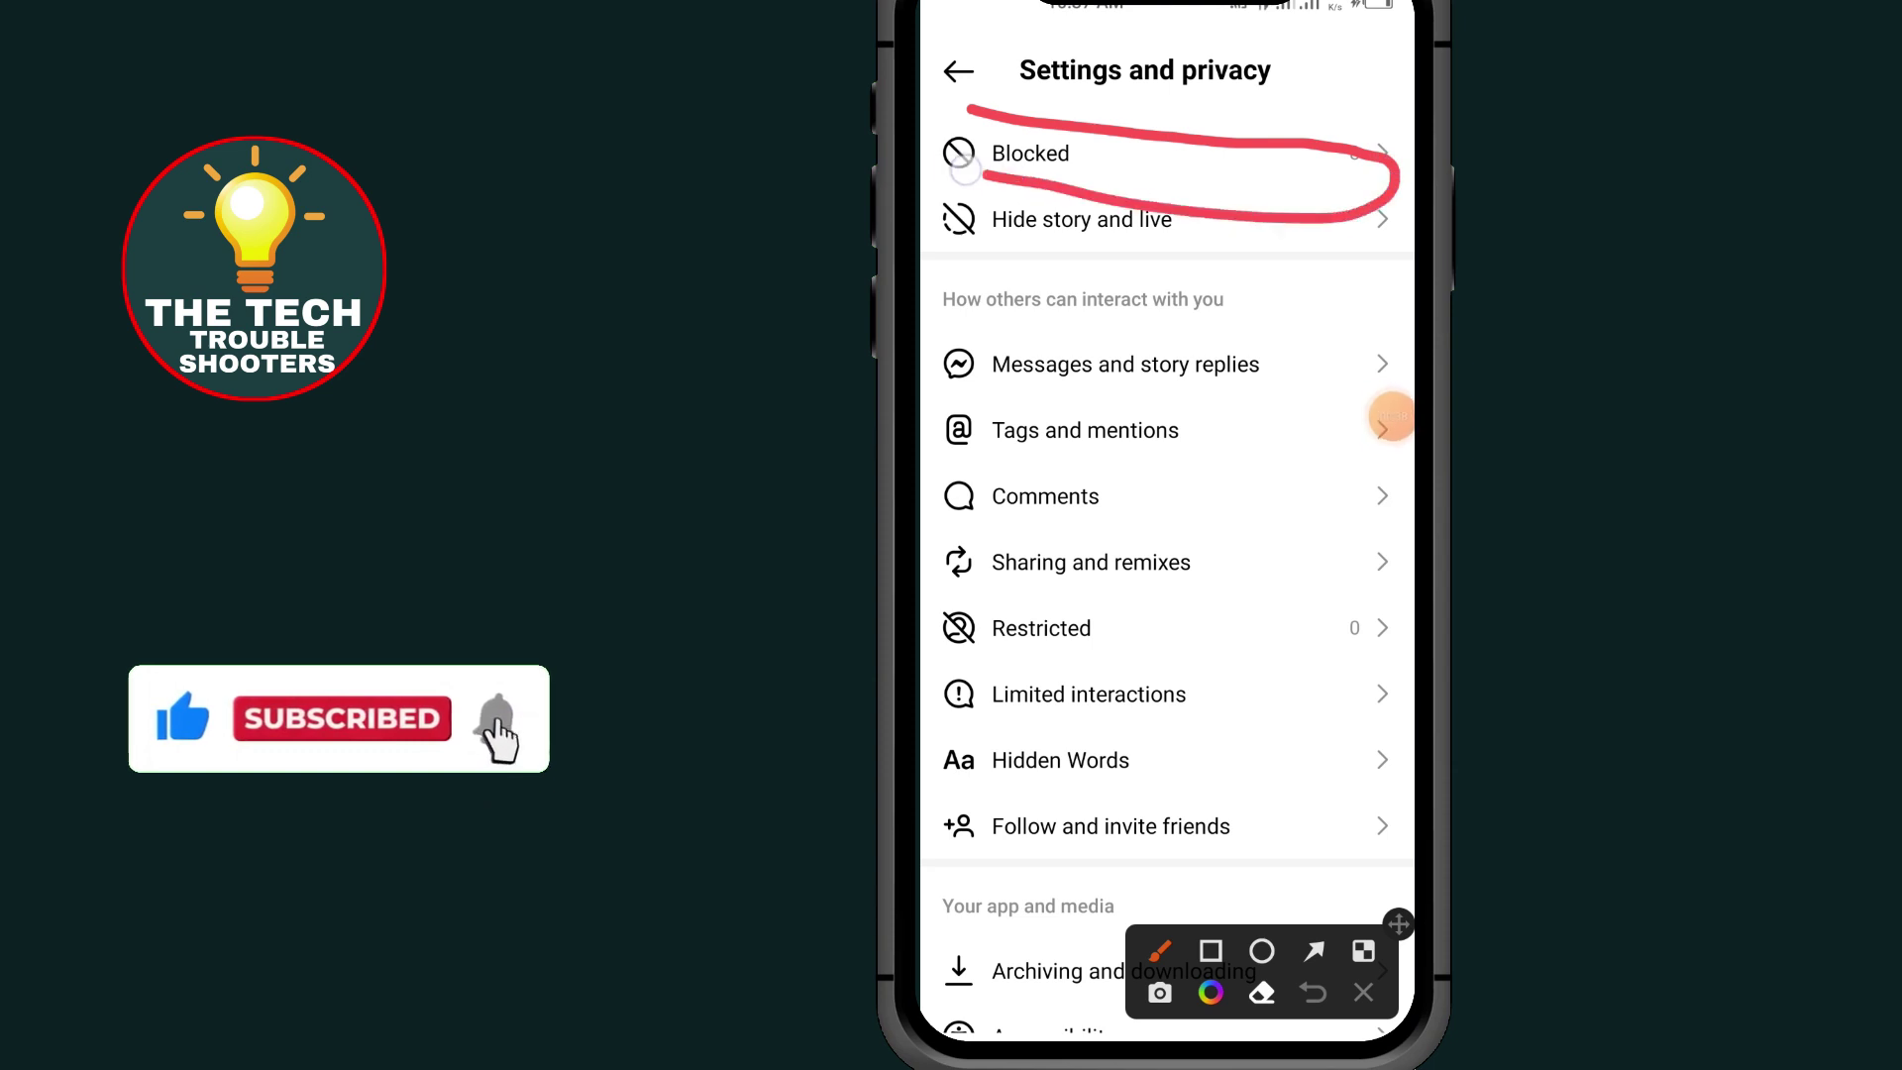
pyautogui.click(1362, 991)
pyautogui.click(1030, 152)
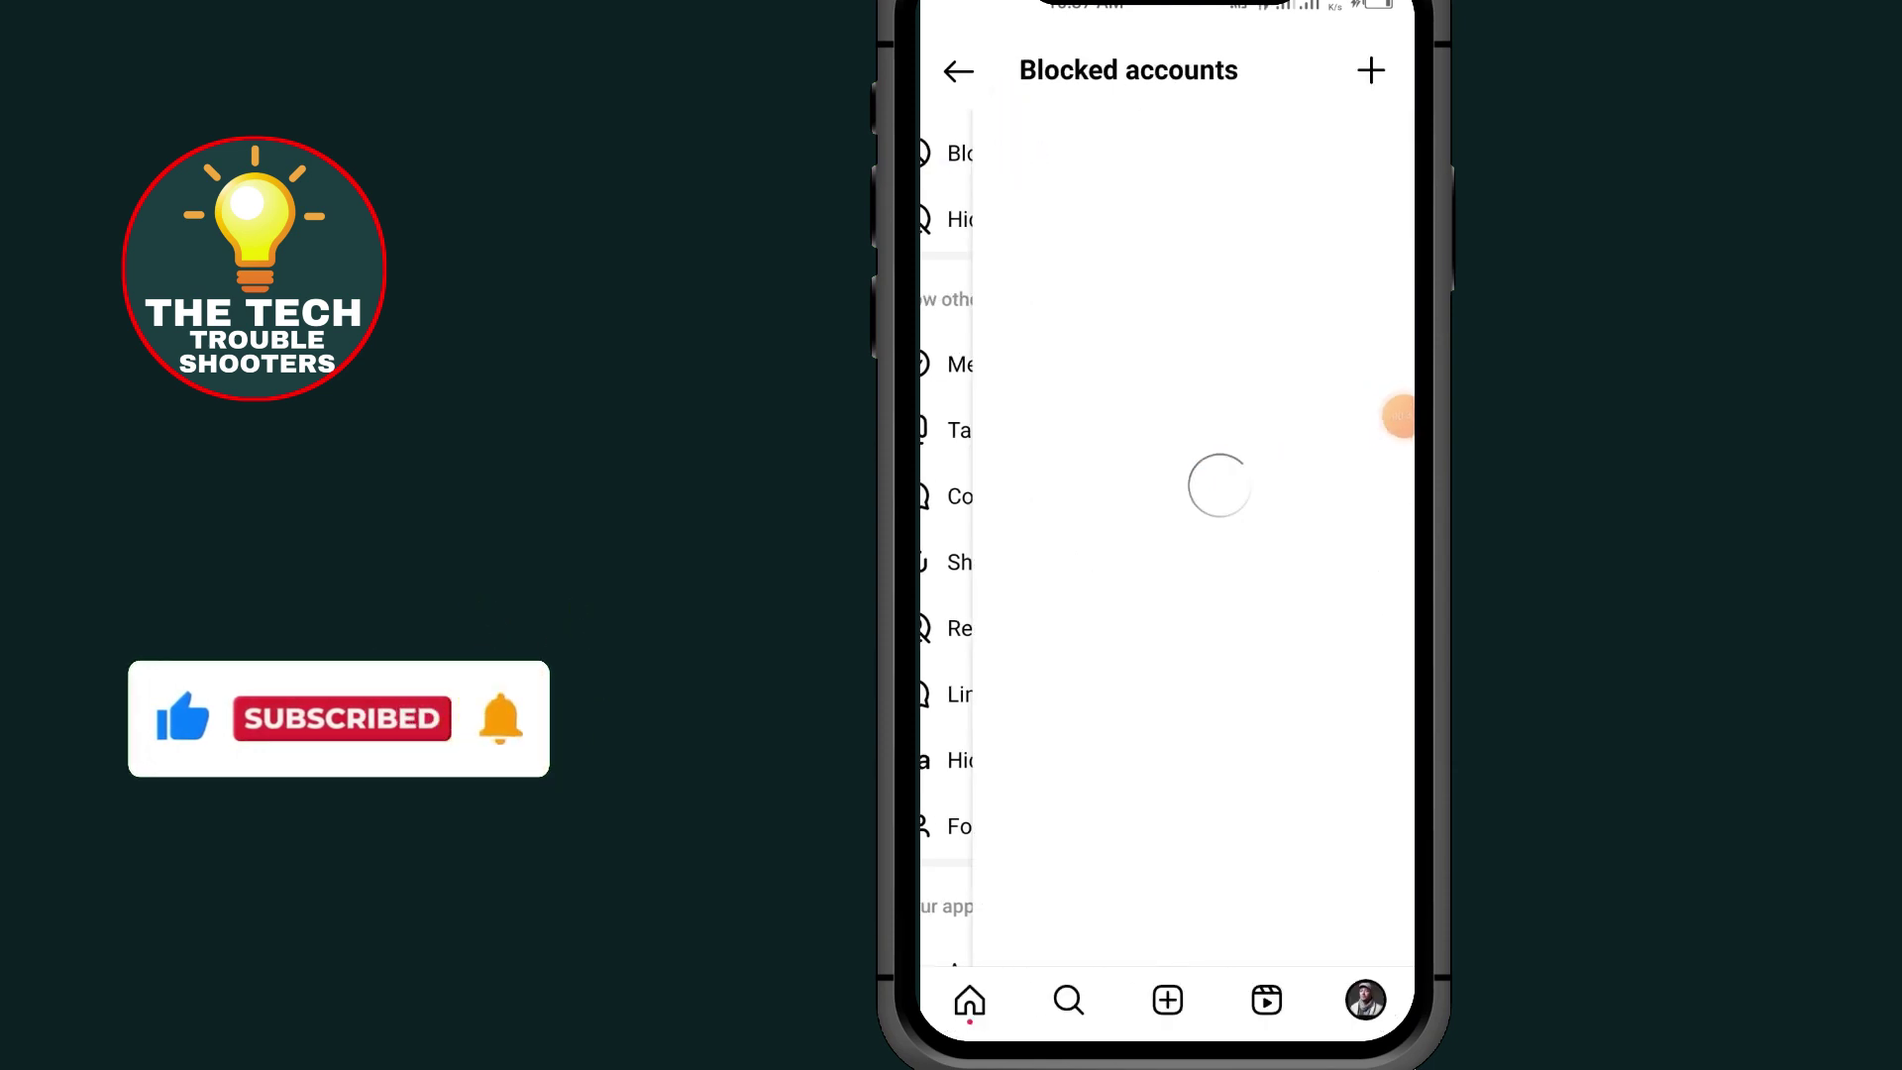
pyautogui.moveTo(1293, 860); pyautogui.dragTo(1324, 560)
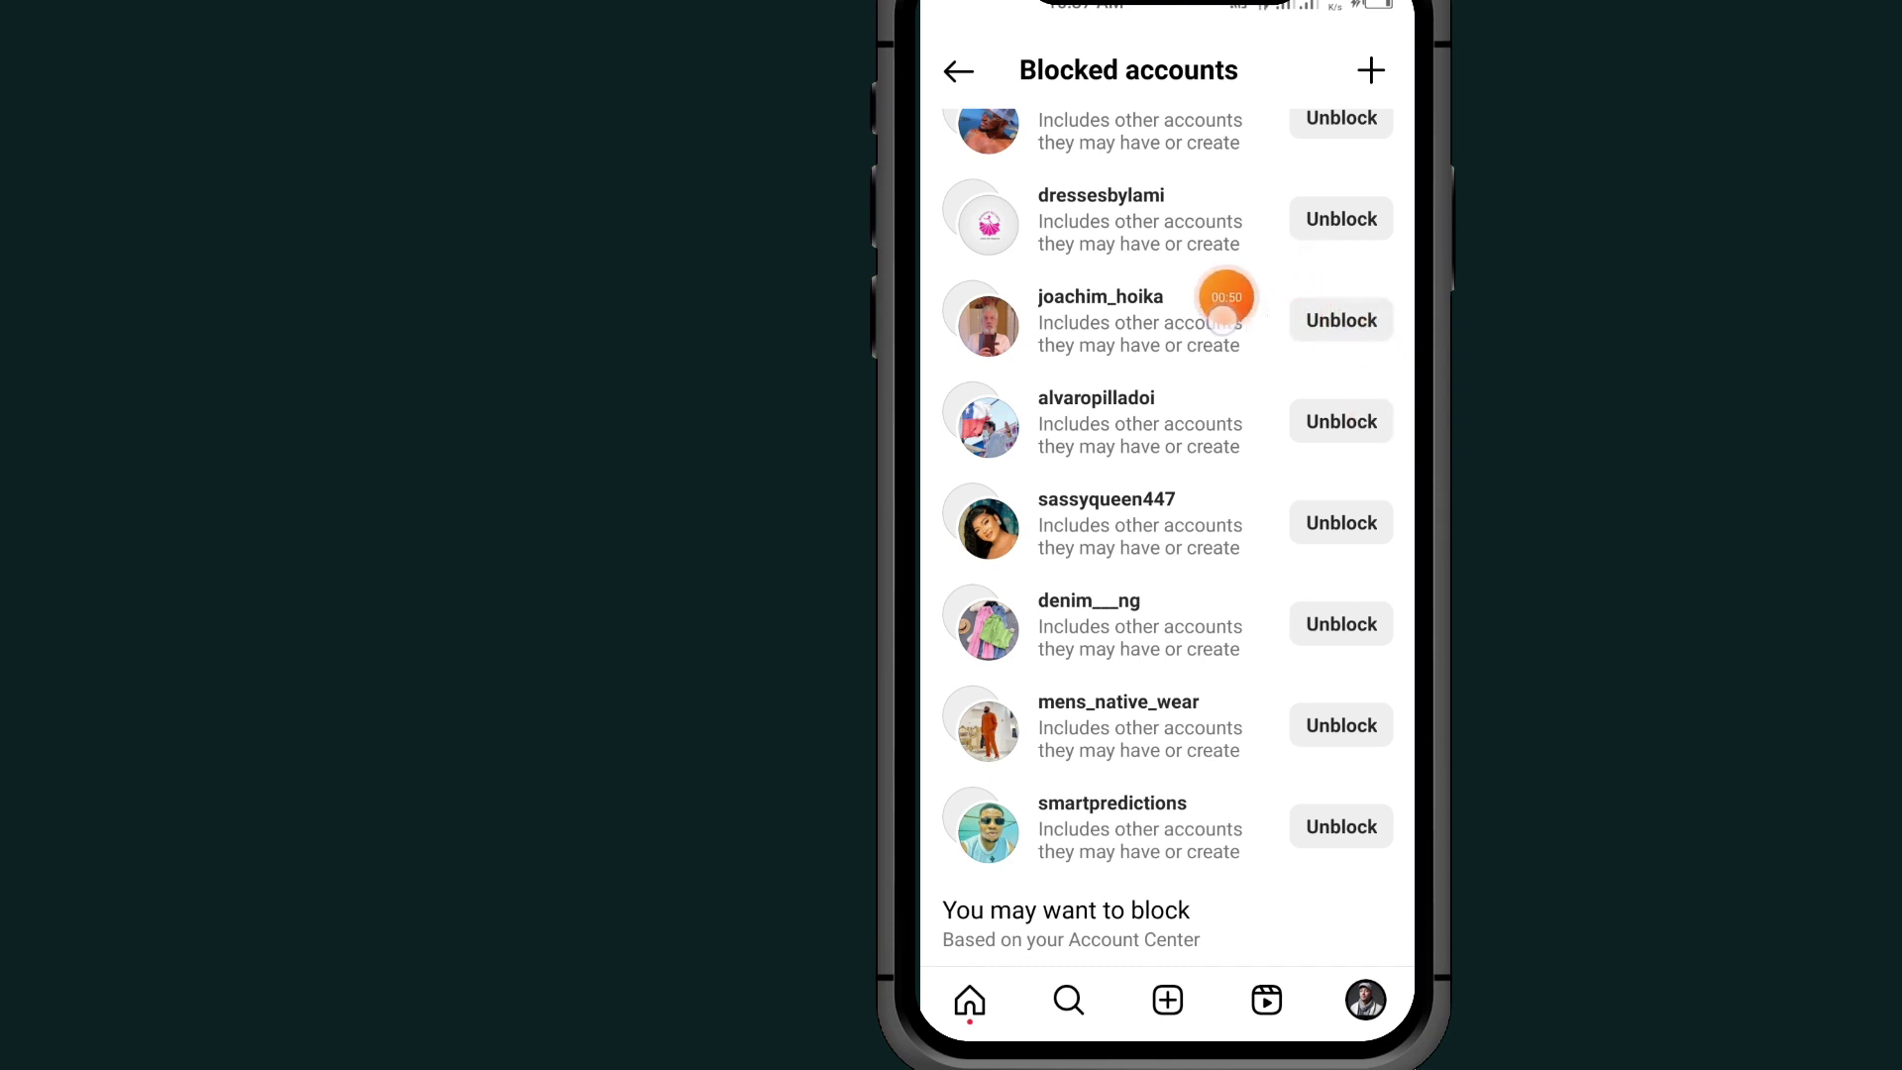
pyautogui.click(1342, 322)
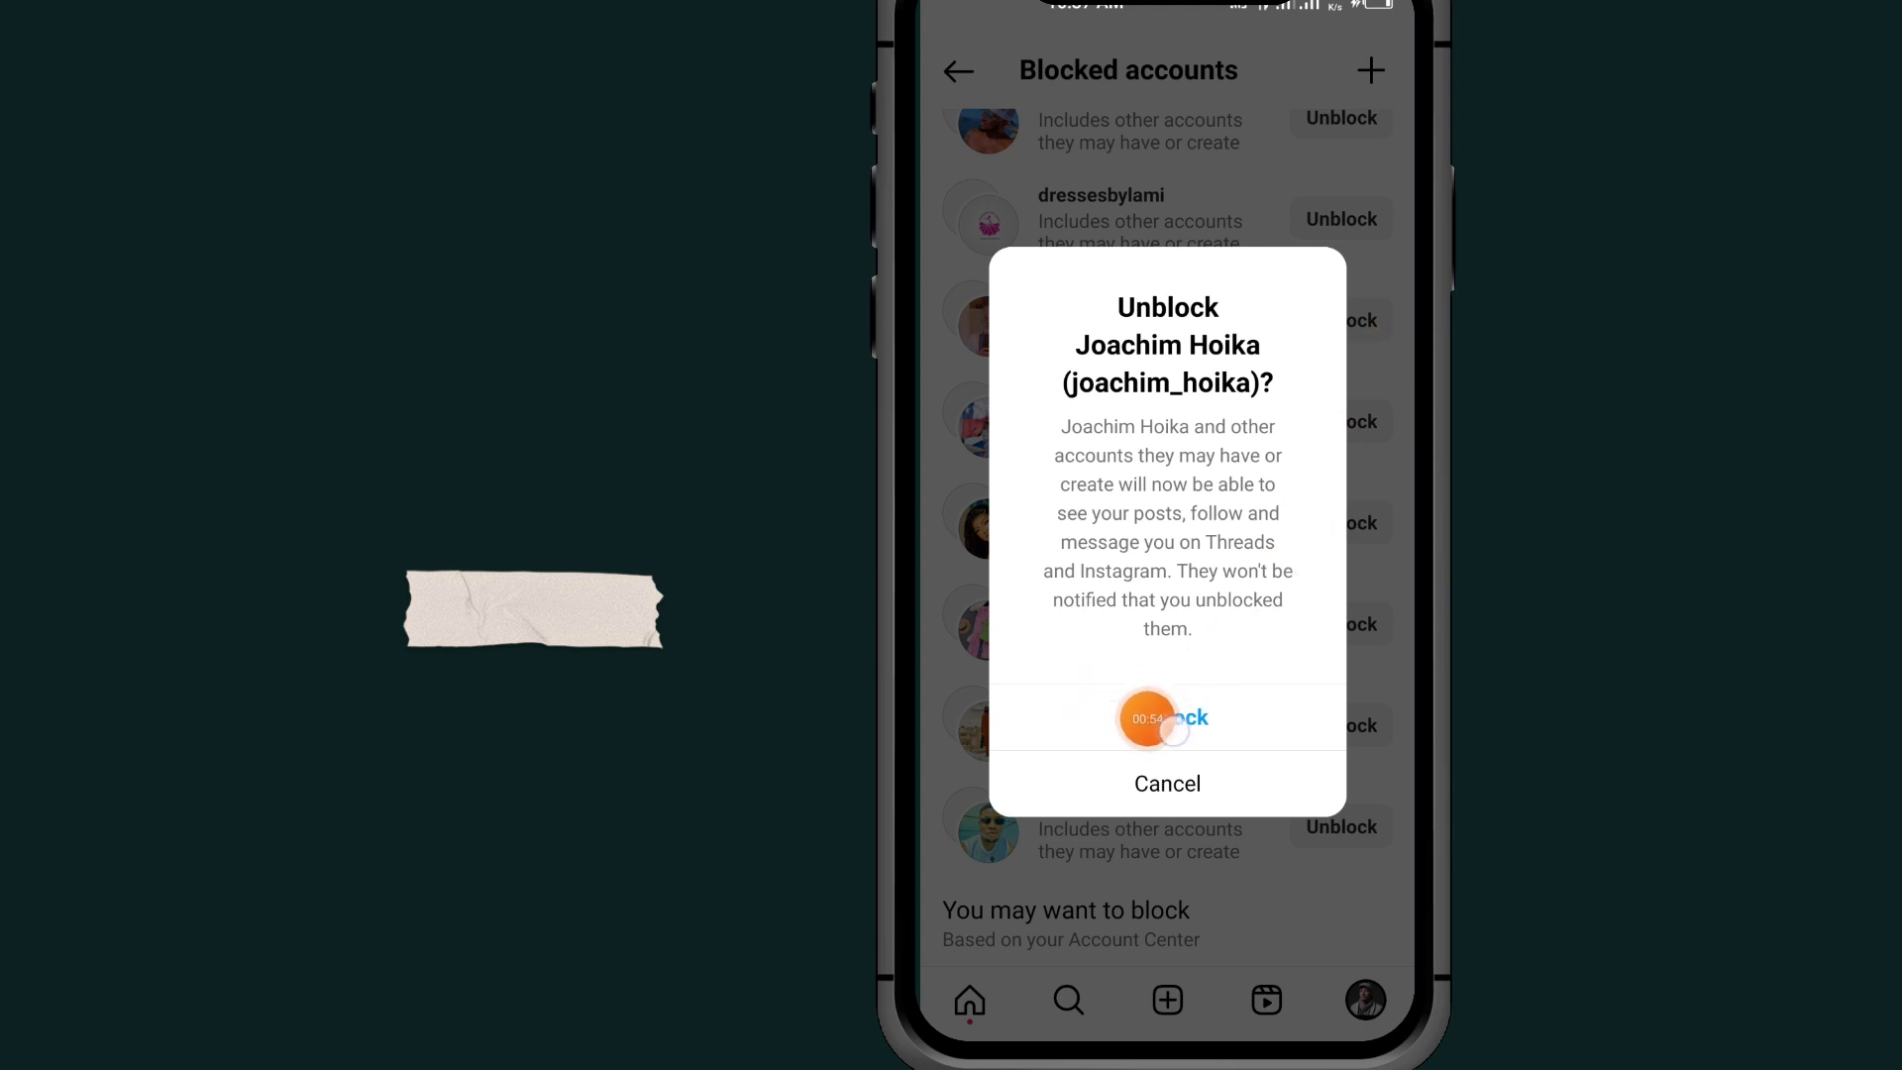
pyautogui.click(1169, 716)
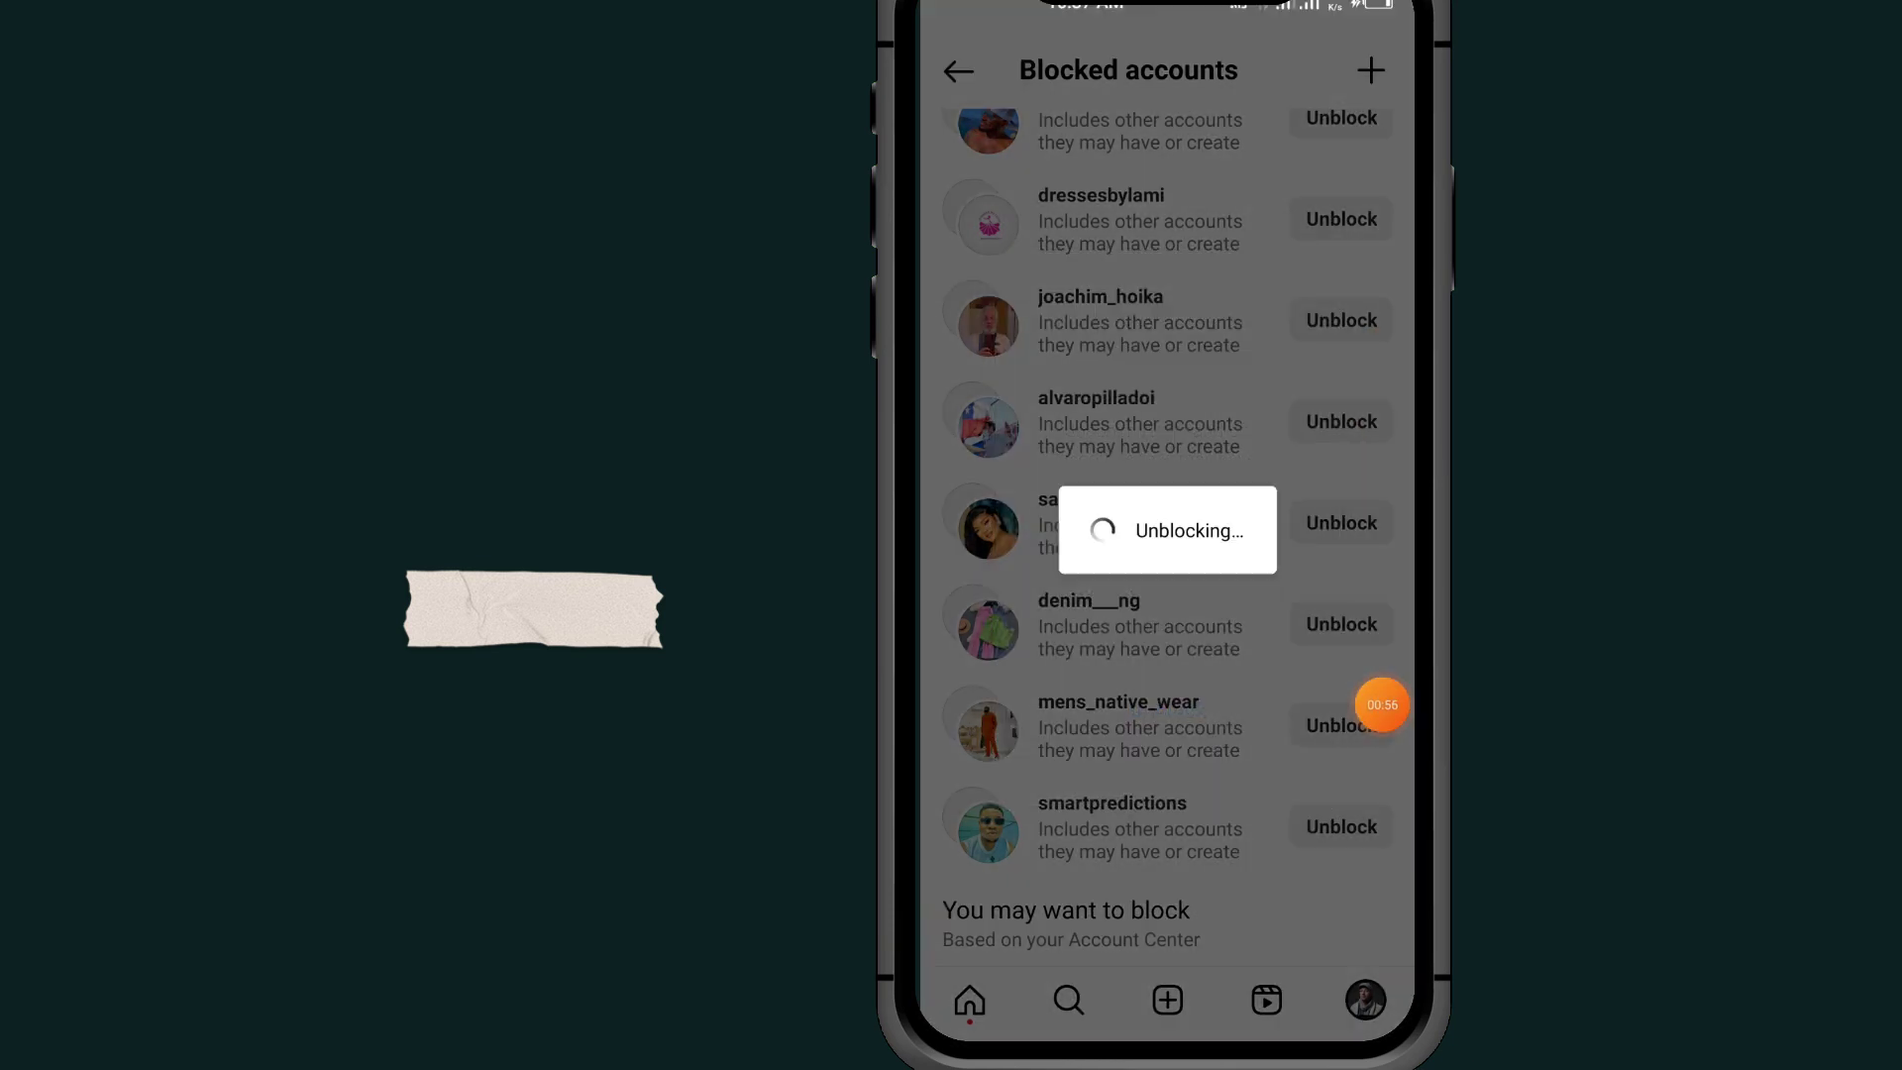